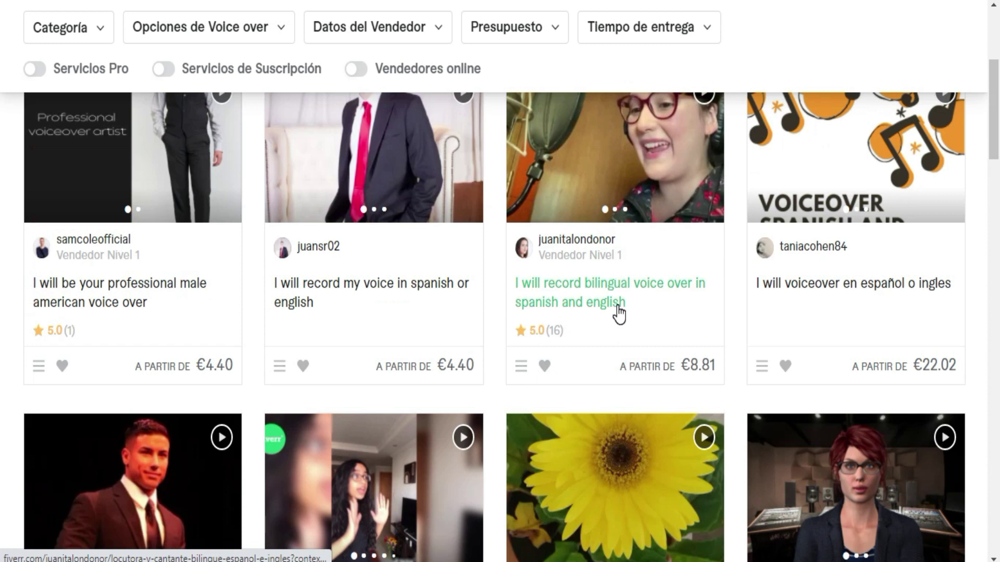
Open the "I will record bilingual voice over in spanish and english" service and review its description, dialects and service attributes.
click(610, 308)
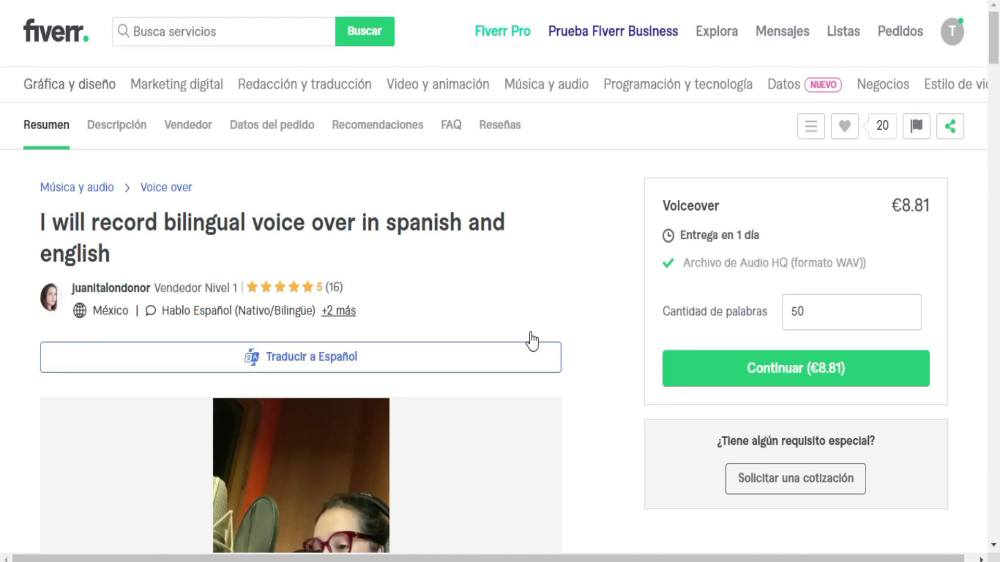
scroll(557, 263, down, 5)
scroll(586, 239, down, 8)
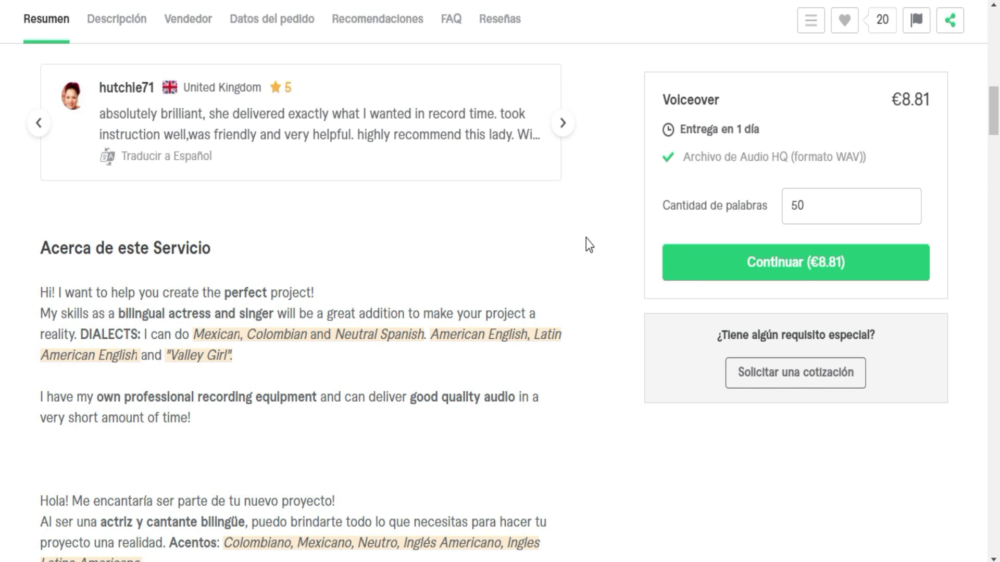
scroll(586, 238, down, 3)
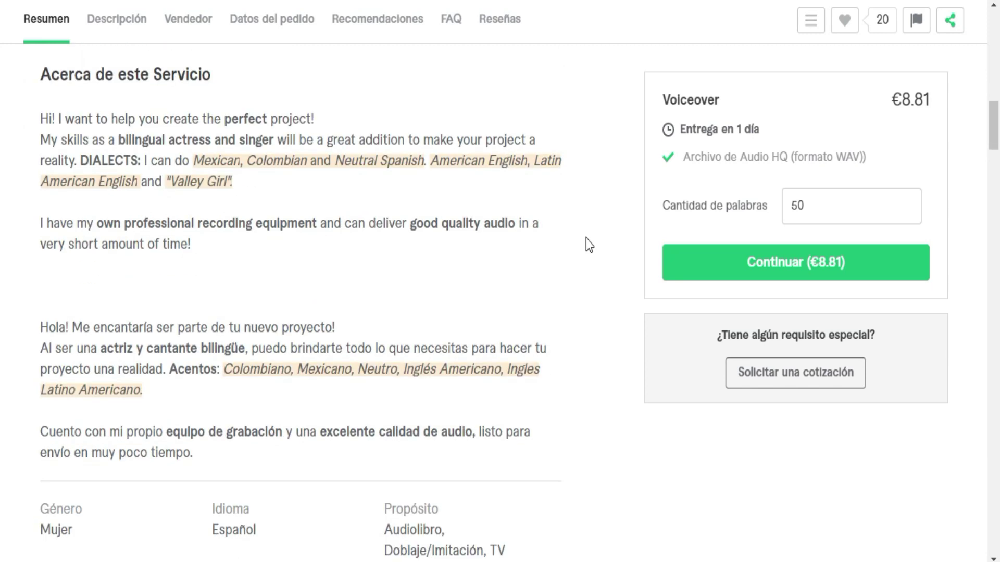
scroll(586, 238, down, 2)
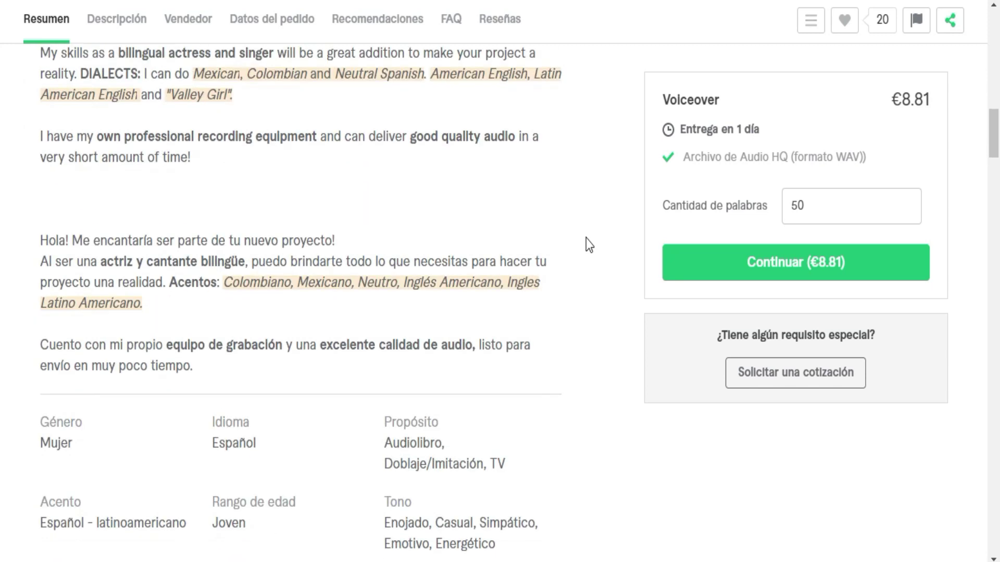
scroll(585, 238, down, 10)
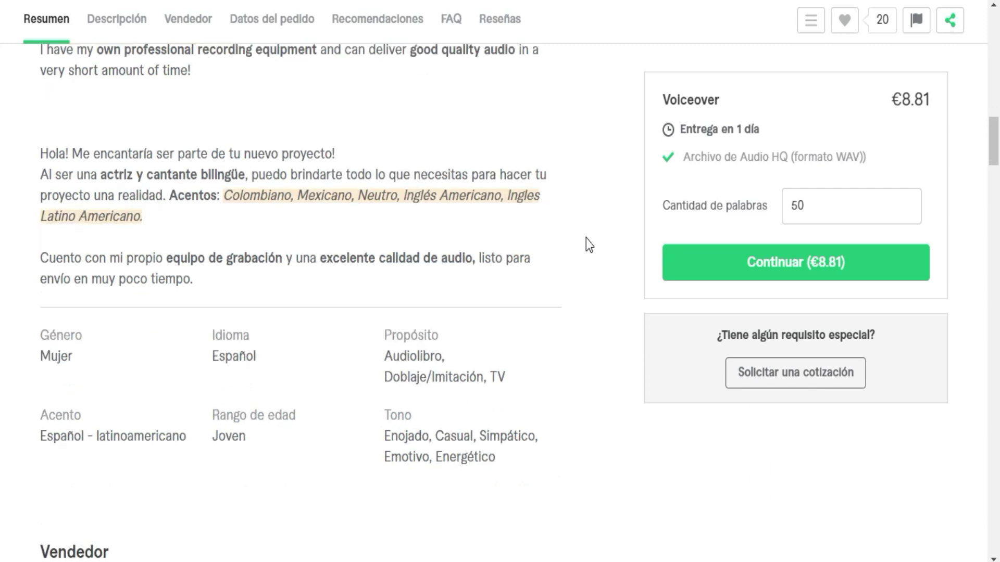
scroll(586, 239, down, 10)
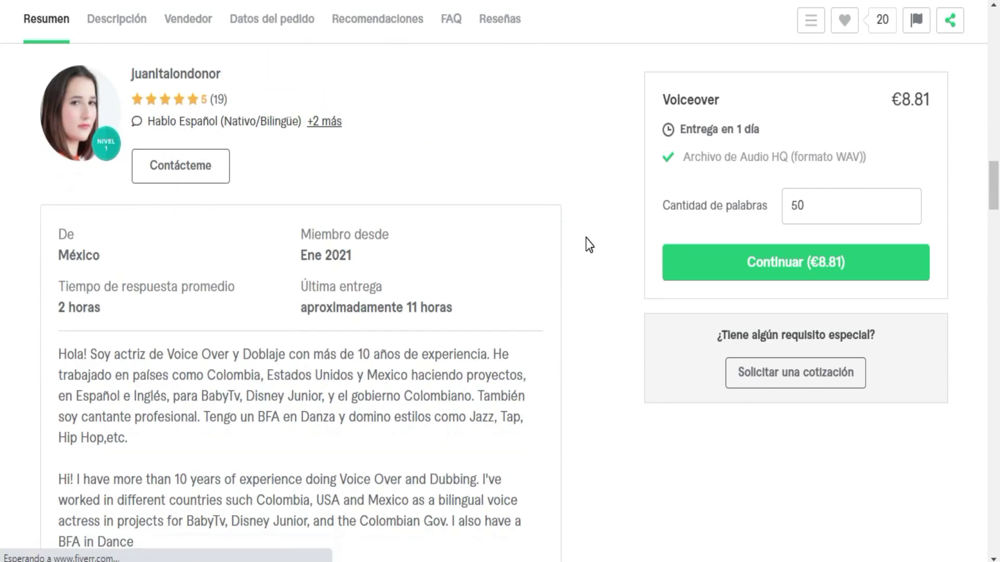
Examine the service's order details, including the optional extras and word count, and the seller's background.
scroll(586, 239, down, 8)
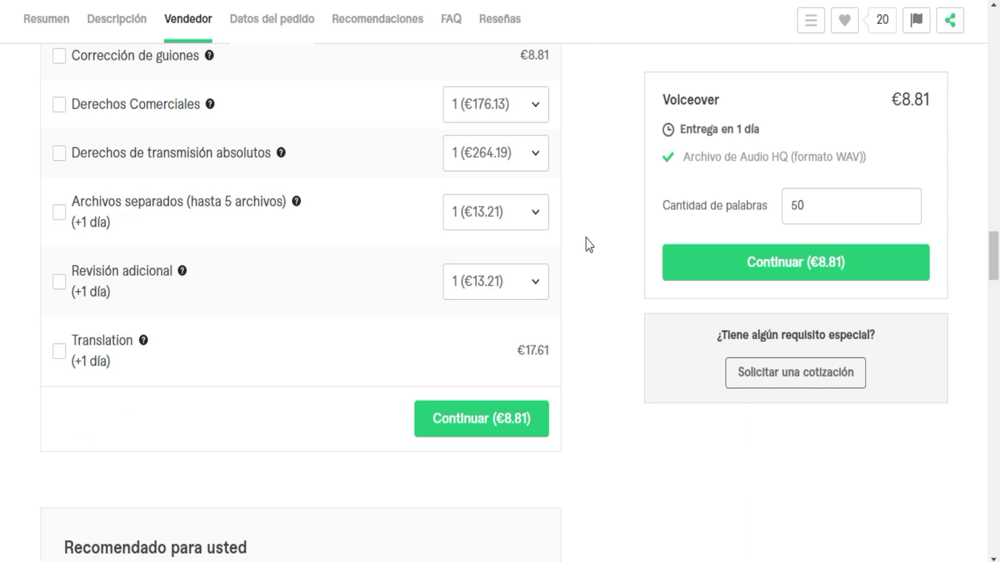
scroll(586, 238, up, 2)
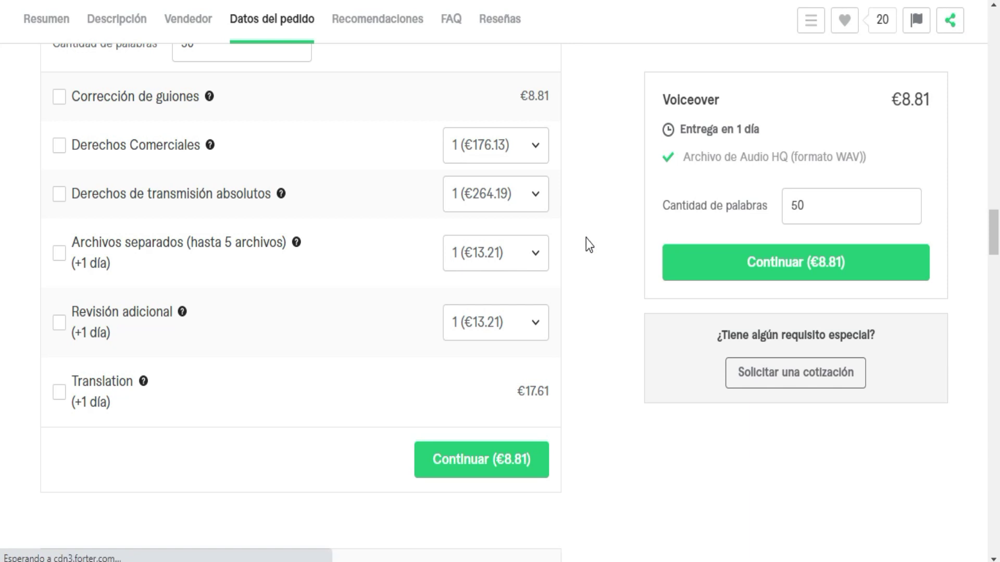
scroll(586, 238, up, 5)
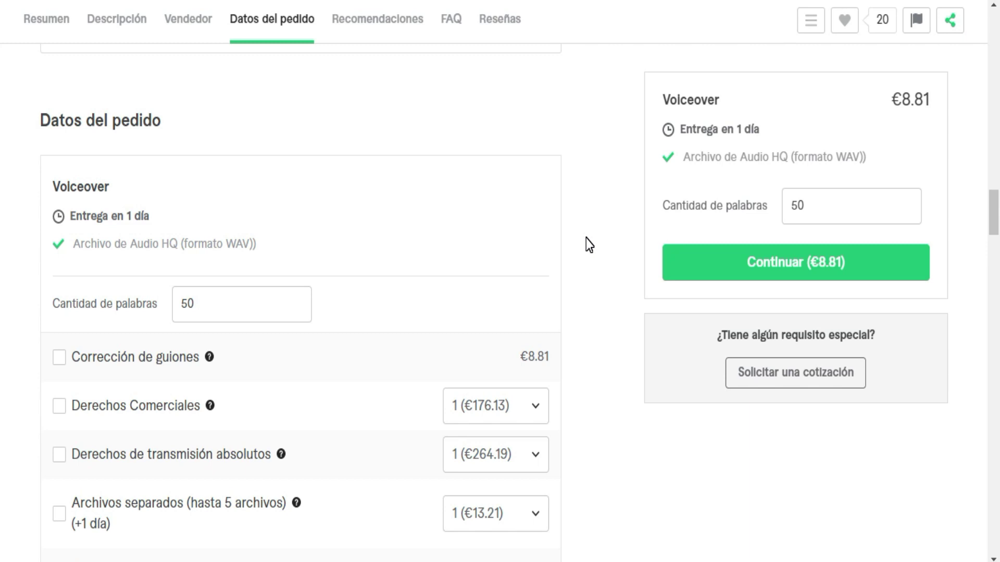
scroll(586, 239, up, 2)
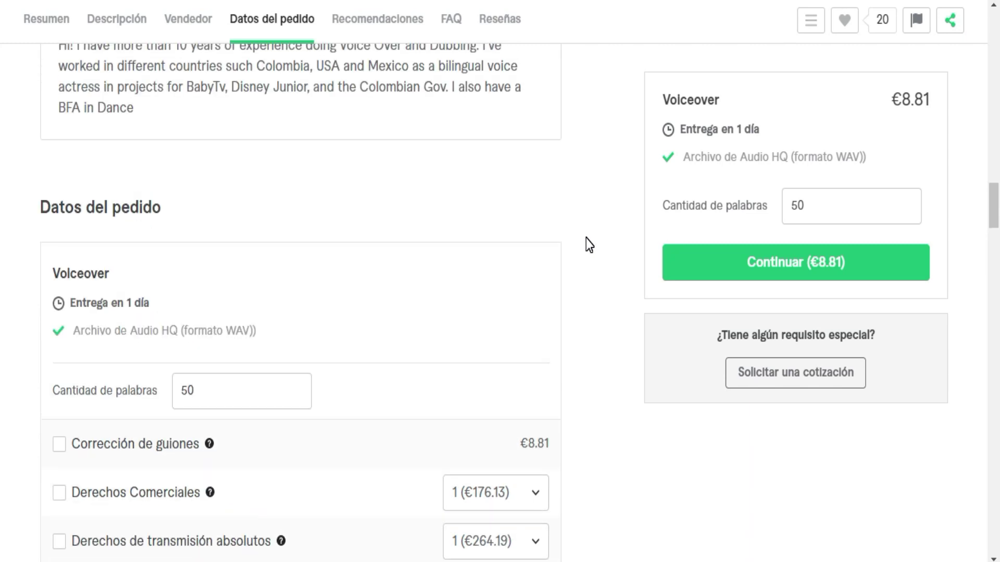
scroll(586, 238, up, 2)
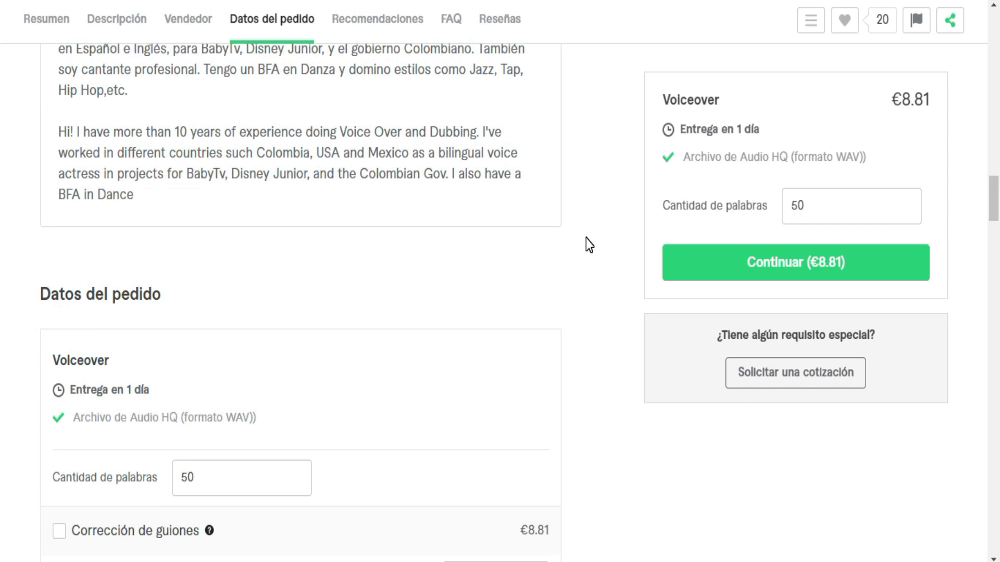
scroll(586, 238, up, 2)
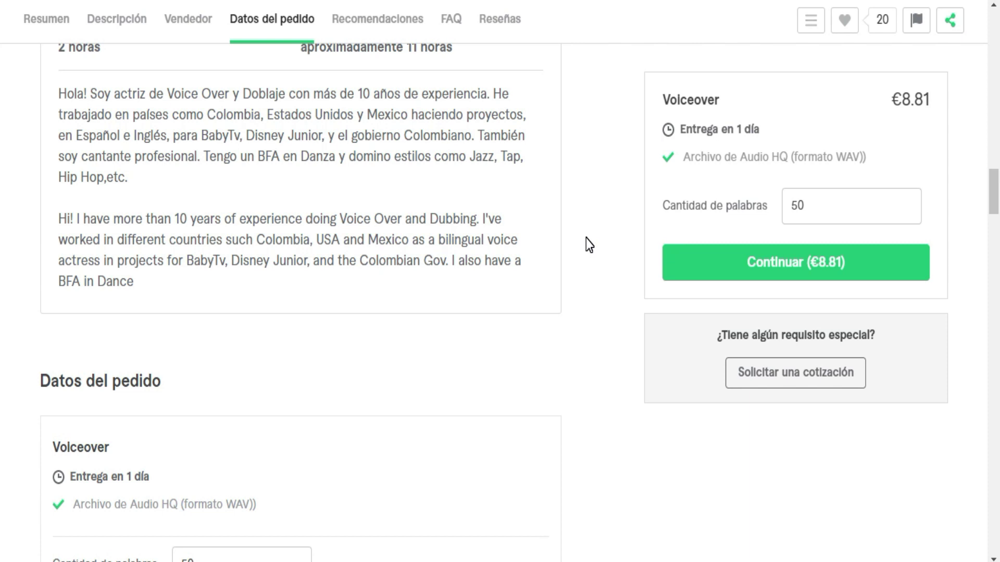
scroll(586, 239, up, 2)
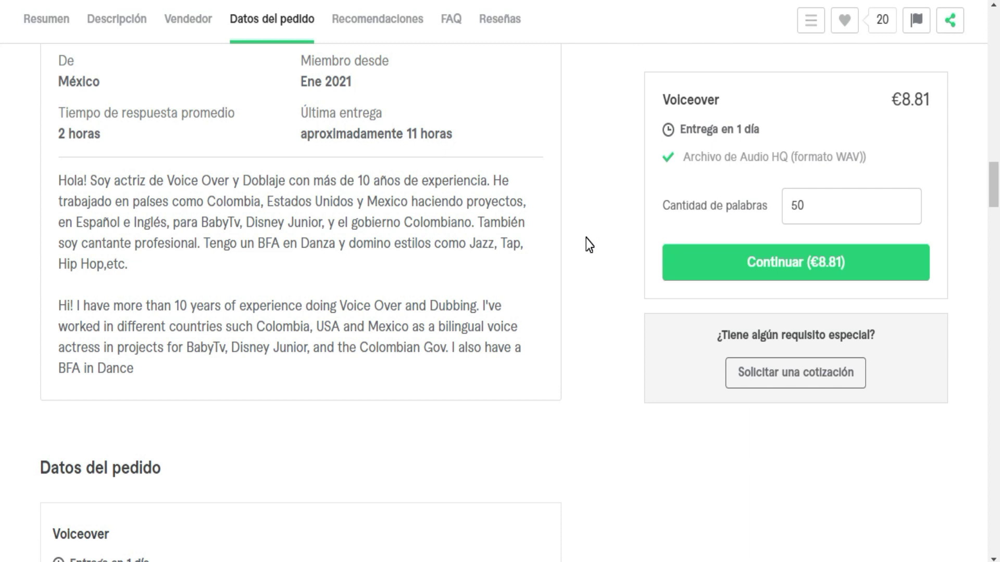
Start a two-line quote request: "Hi, im looking for a voiceover in english with 1.000 words approx." and "How much would you charge? Thanks".
click(788, 381)
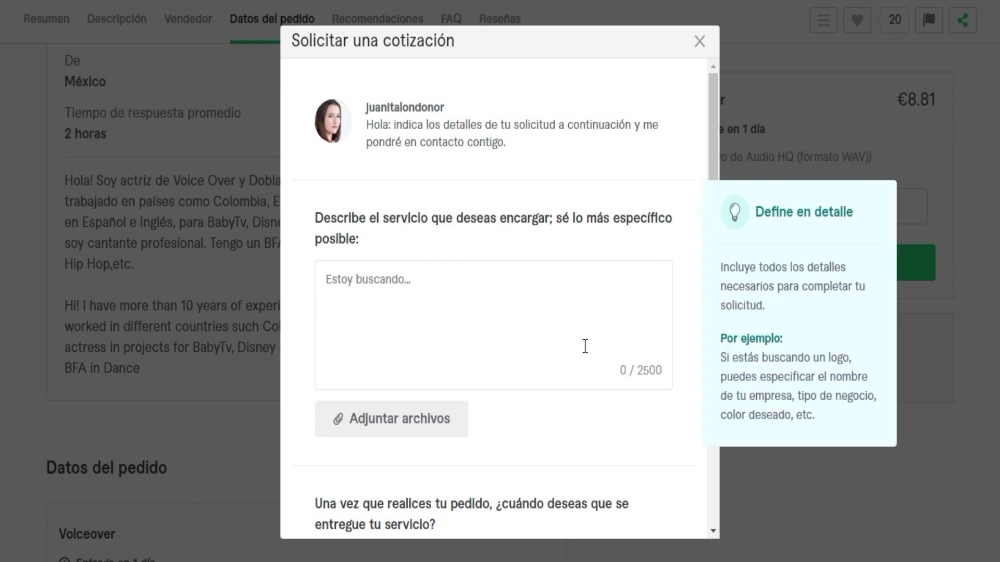
click(393, 311)
text(Hi, i)
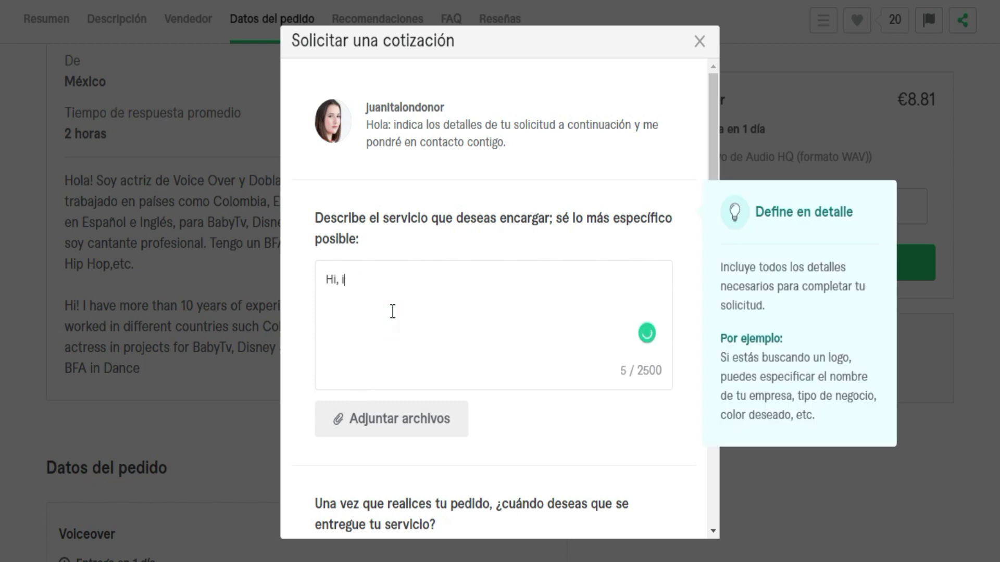
text(m looking for a voiceover )
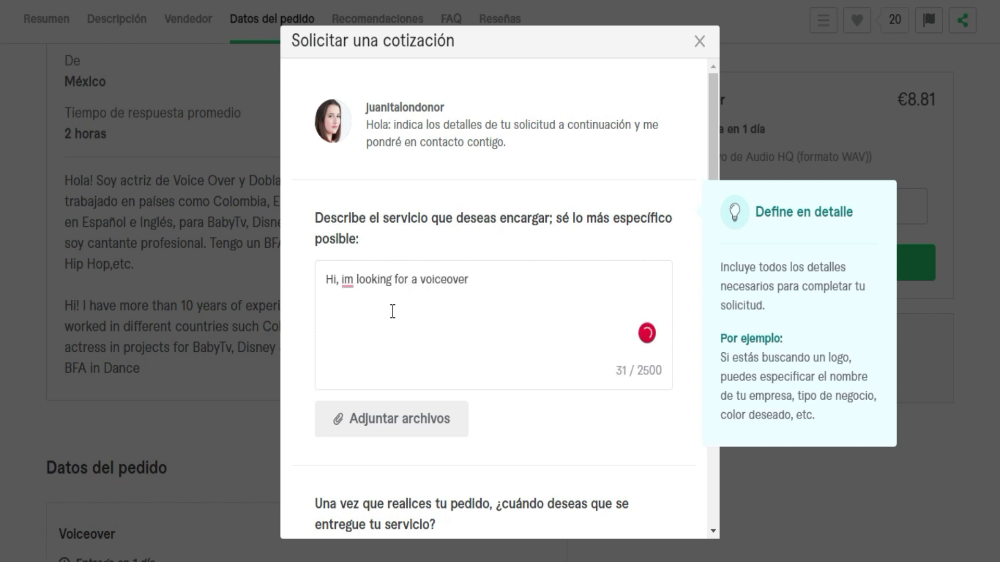
text(in english with 1.0)
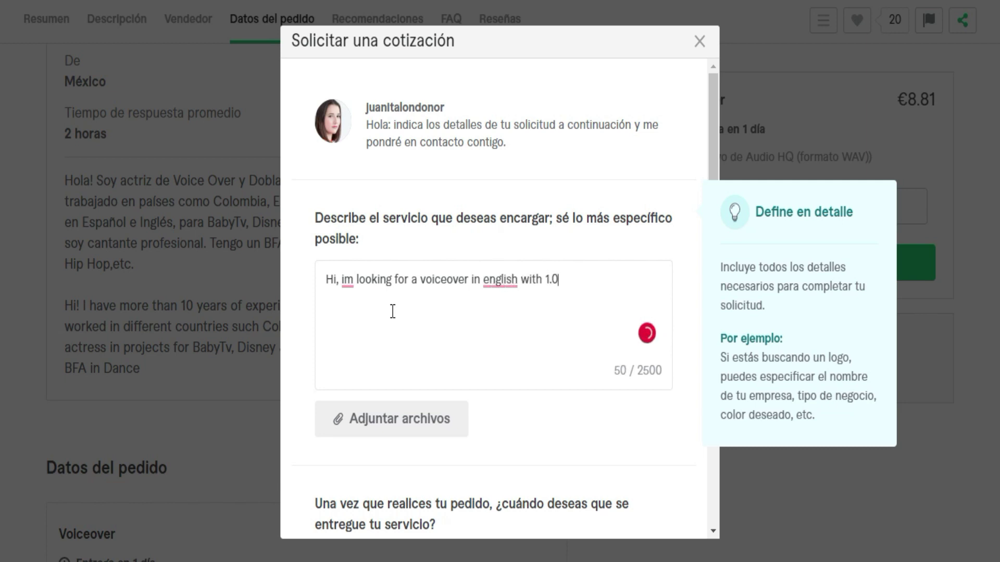
text(00 words approx.)
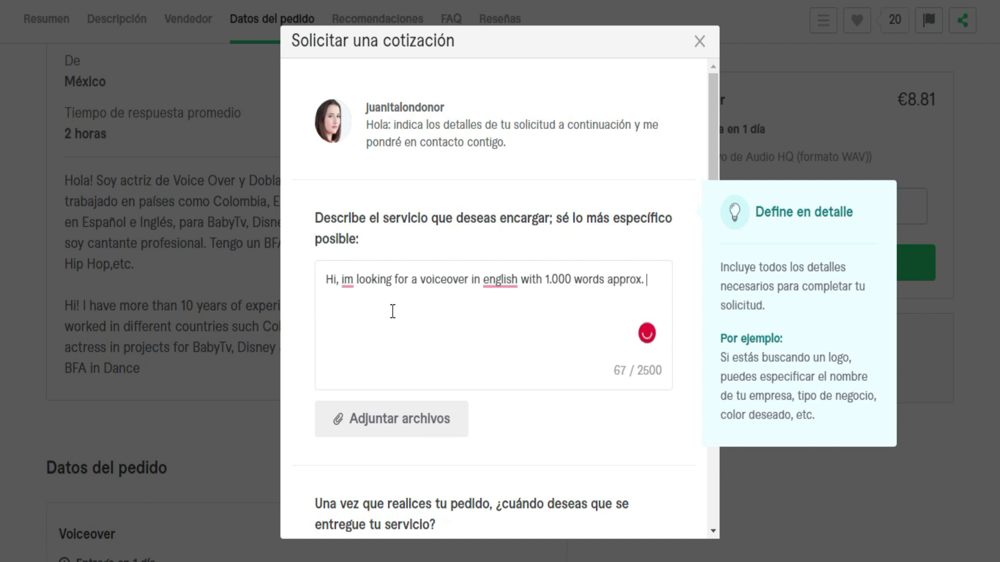
key(Return)
text(How much wou)
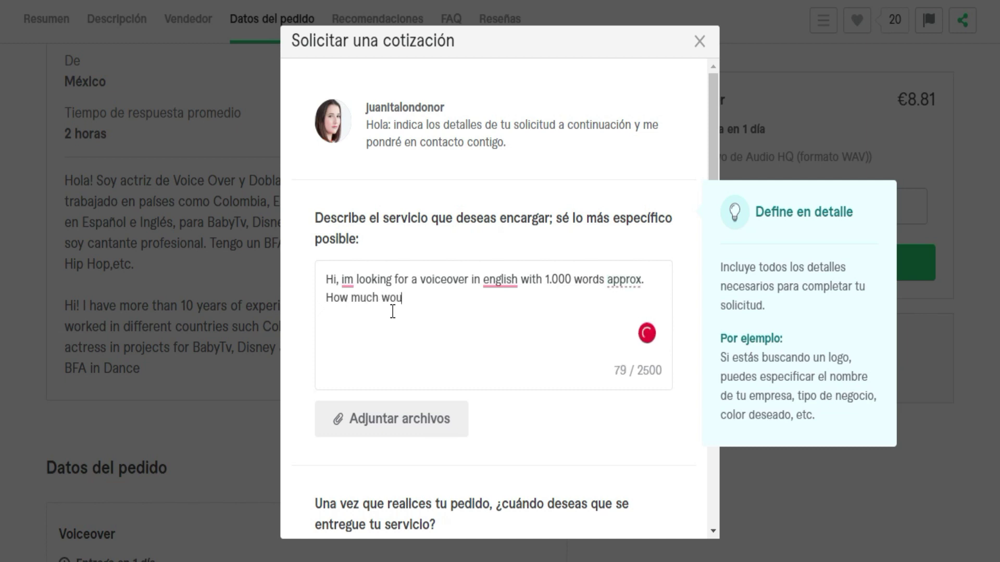
text(ld you charge? Thanks)
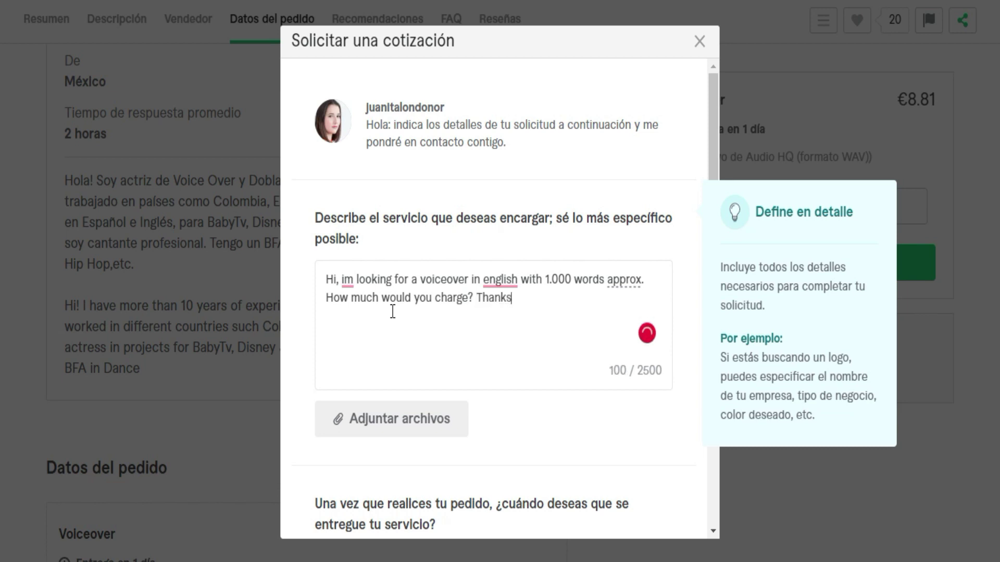
Choose a delivery time of 3 días and a budget of 50, and close the quote request without sending it.
scroll(562, 307, down, 5)
scroll(549, 305, down, 1)
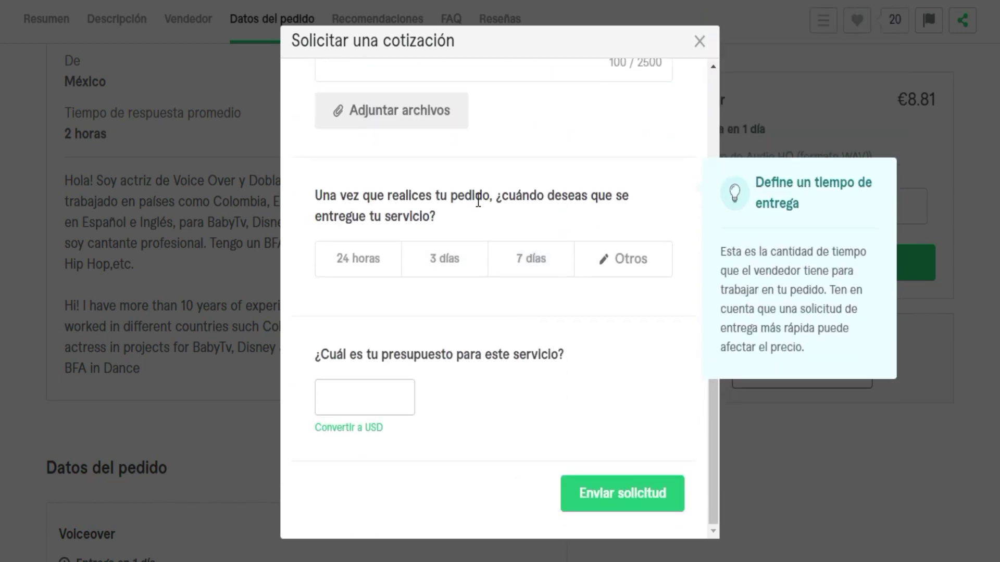
click(452, 261)
click(363, 391)
text(50)
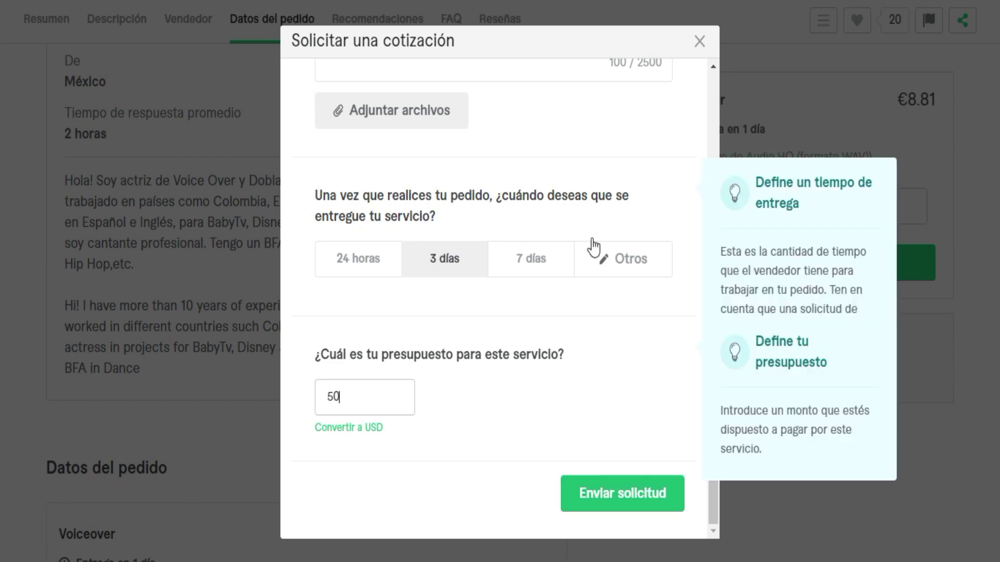
click(699, 41)
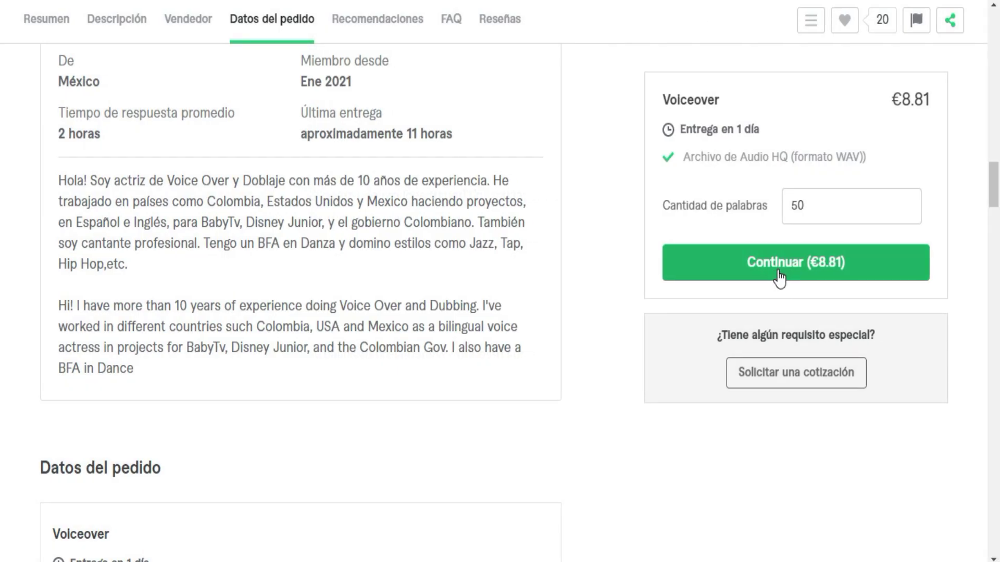
Order the Voiceover package with its default options and continue to payment.
click(780, 279)
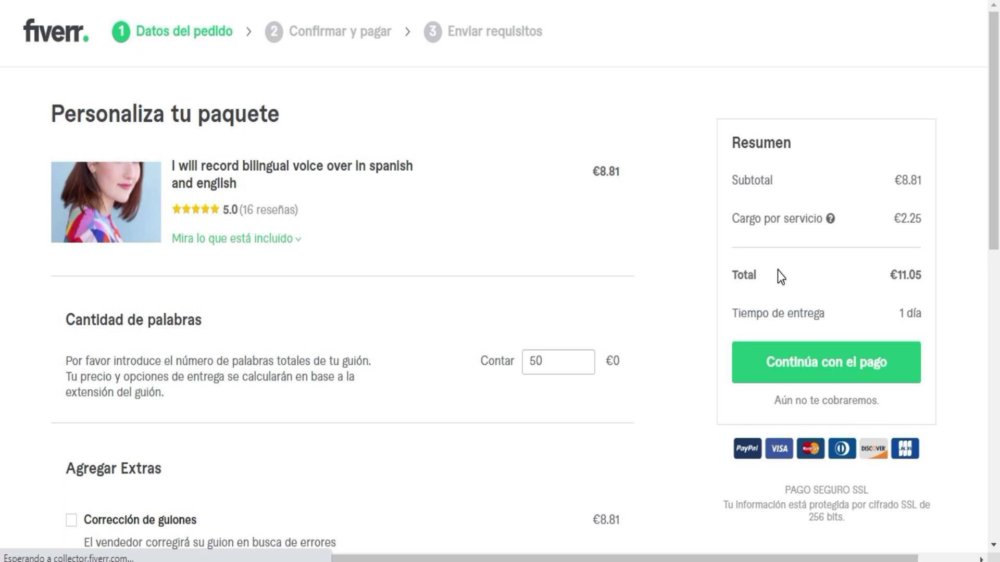
click(815, 371)
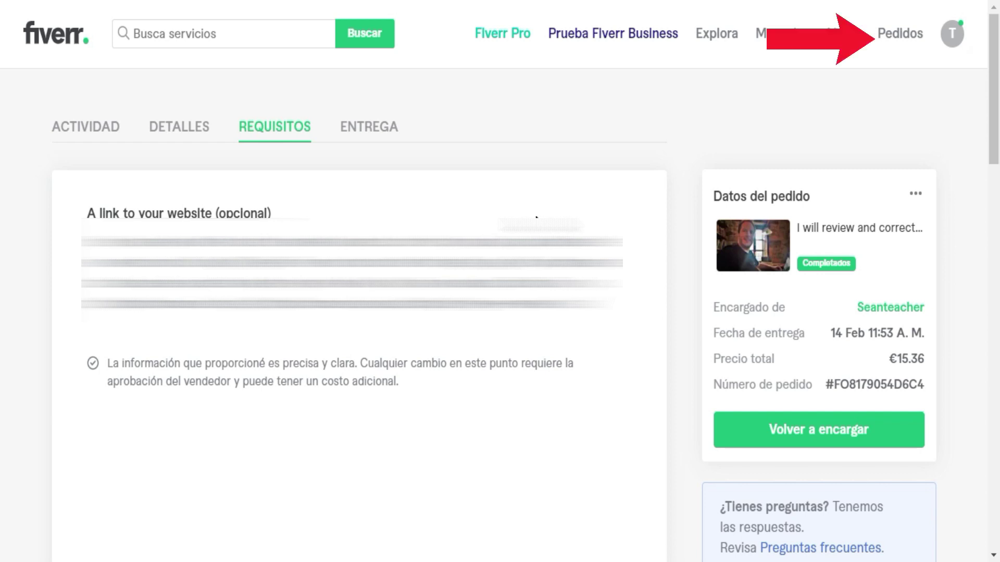
View the list of existing orders and close it again.
click(904, 38)
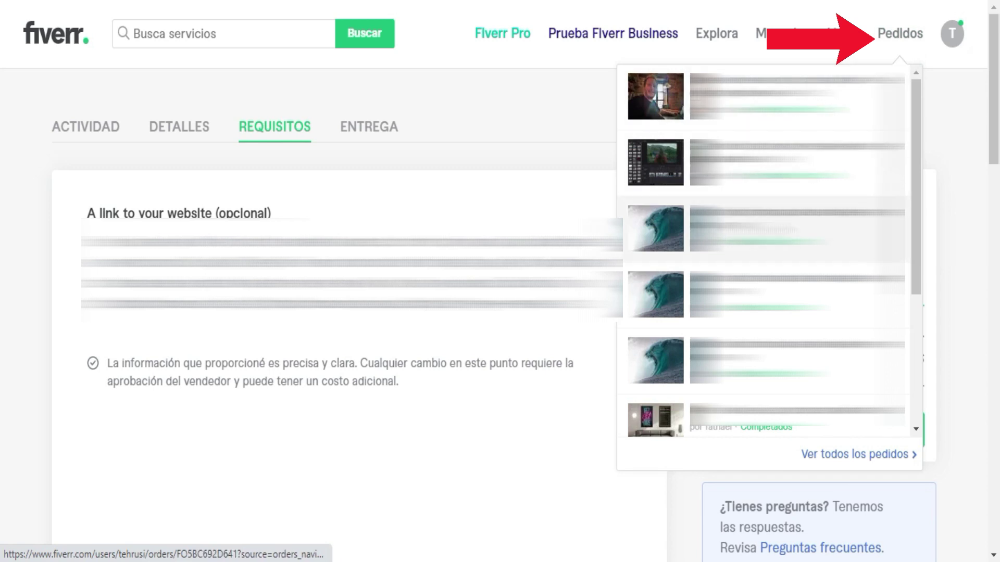
click(456, 86)
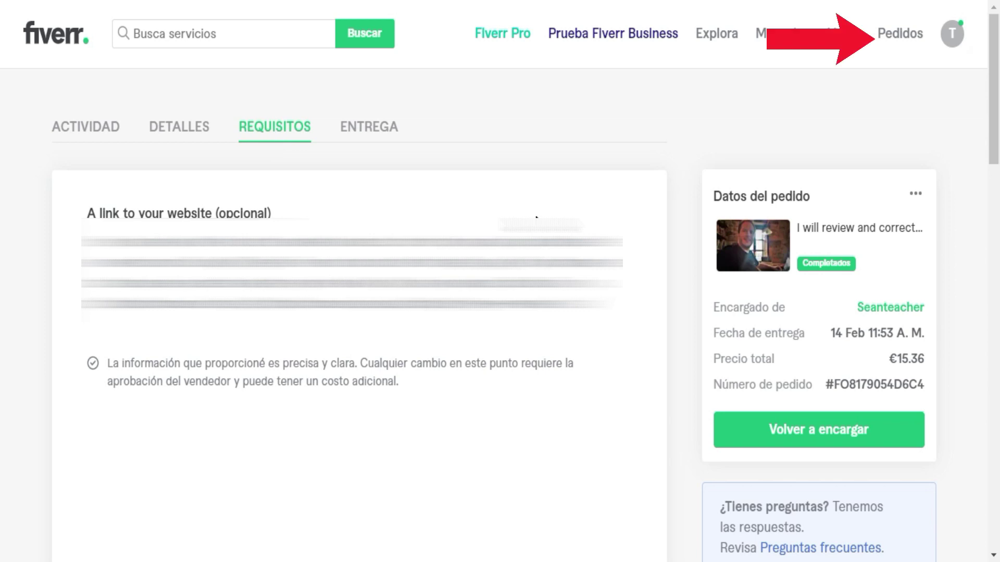
click(906, 45)
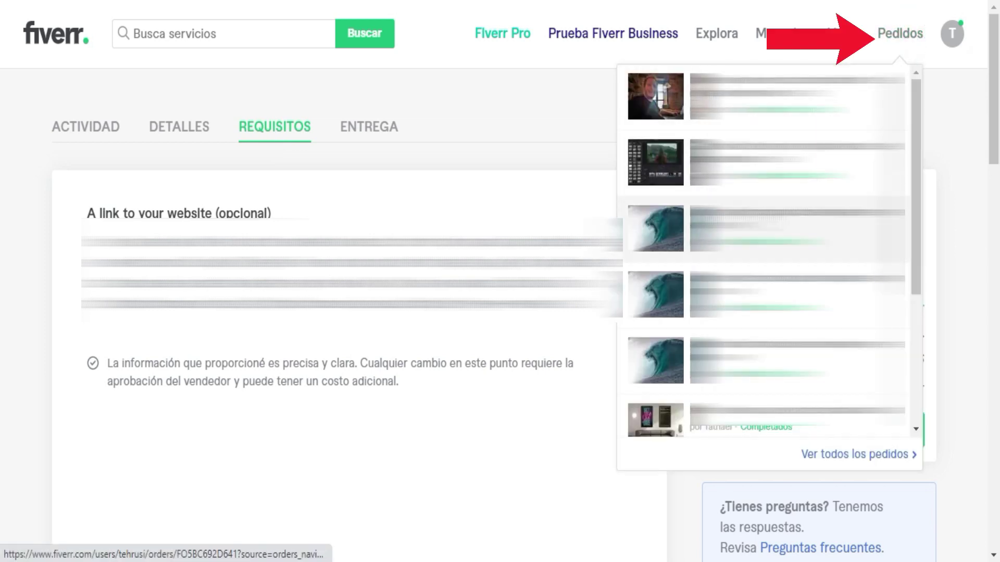
click(457, 89)
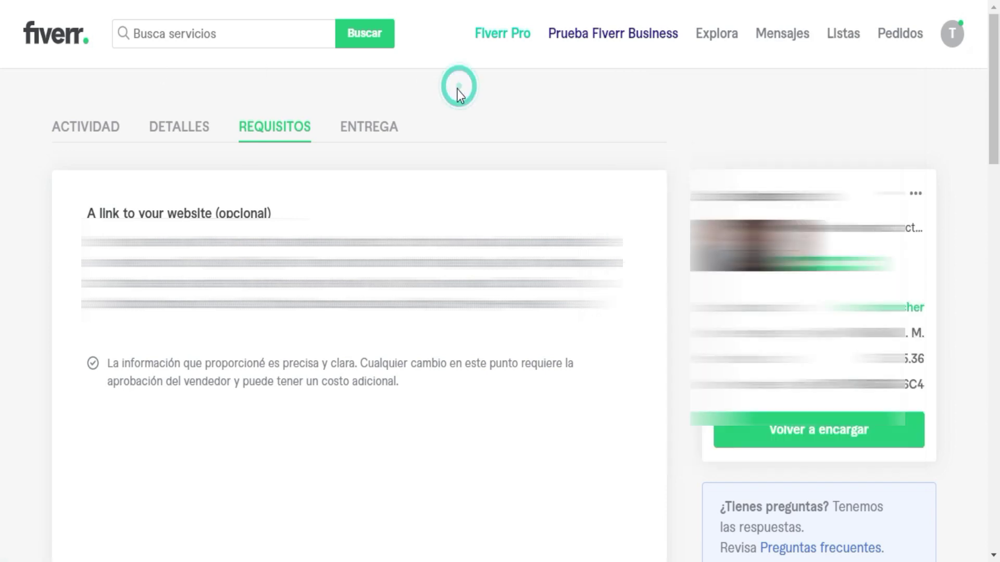
Review the completed order's activity timeline, including the delivery message and attached files.
click(86, 126)
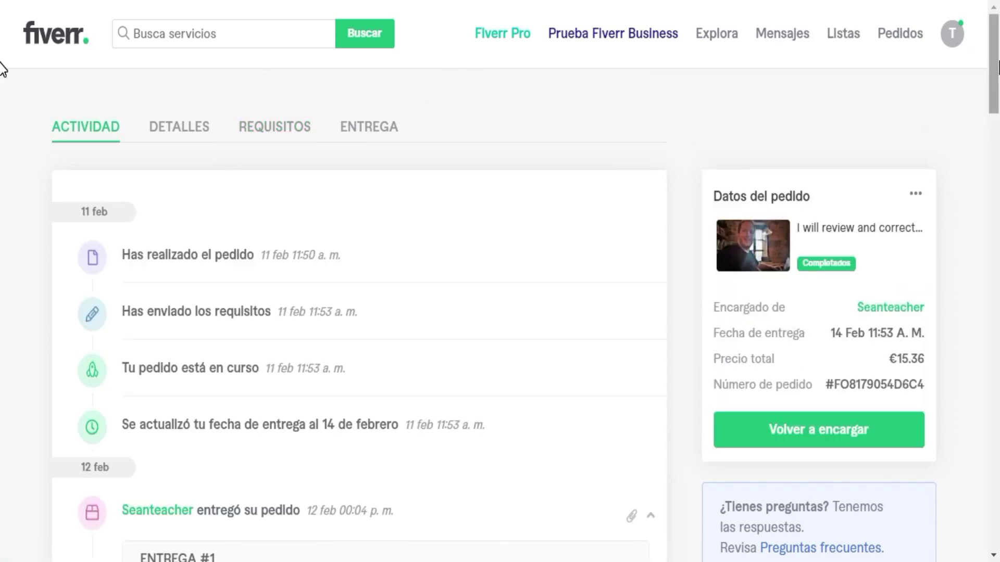
scroll(2, 83, down, 5)
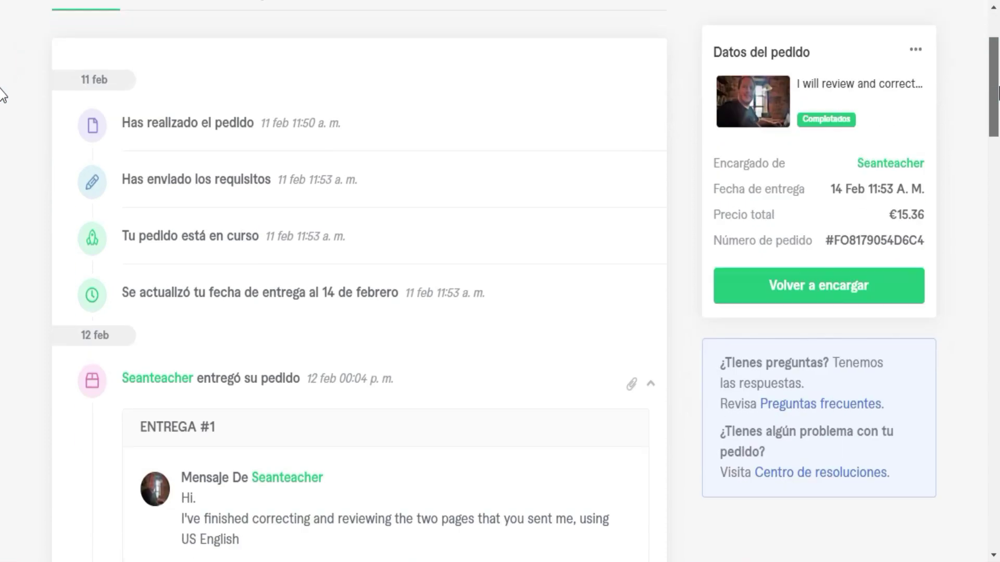
scroll(2, 119, down, 3)
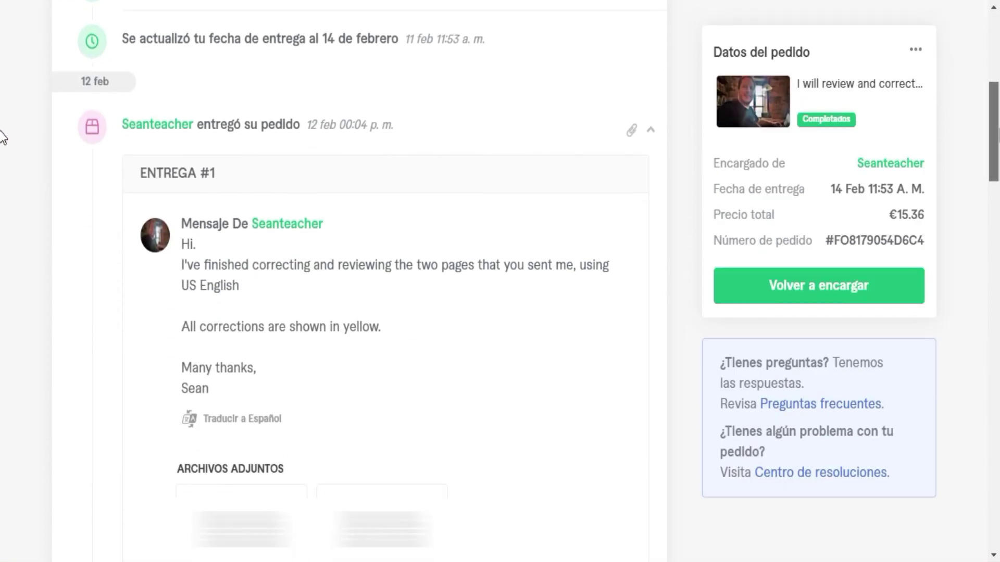
scroll(2, 146, down, 1)
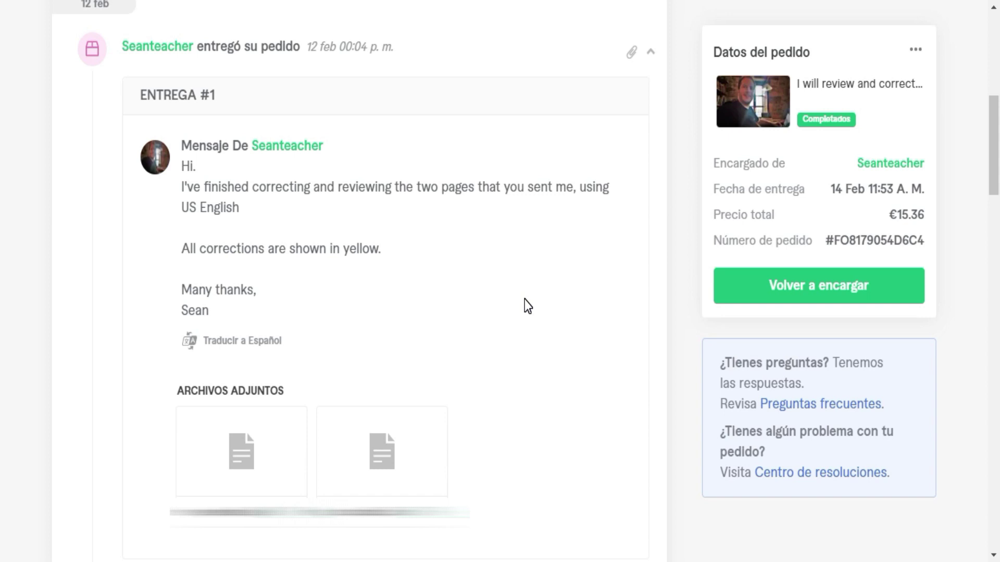
scroll(523, 303, up, 5)
scroll(524, 304, down, 5)
scroll(525, 301, up, 7)
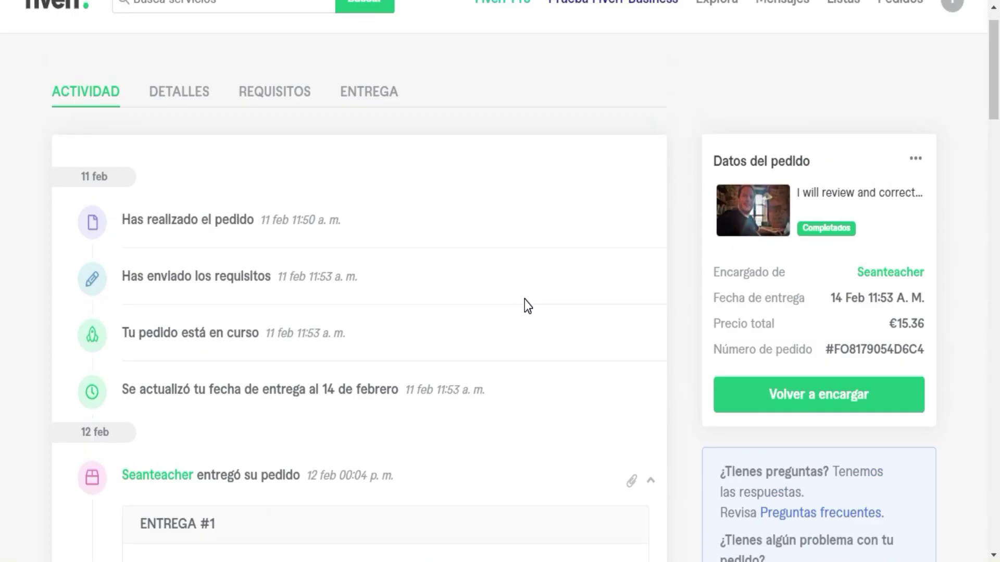